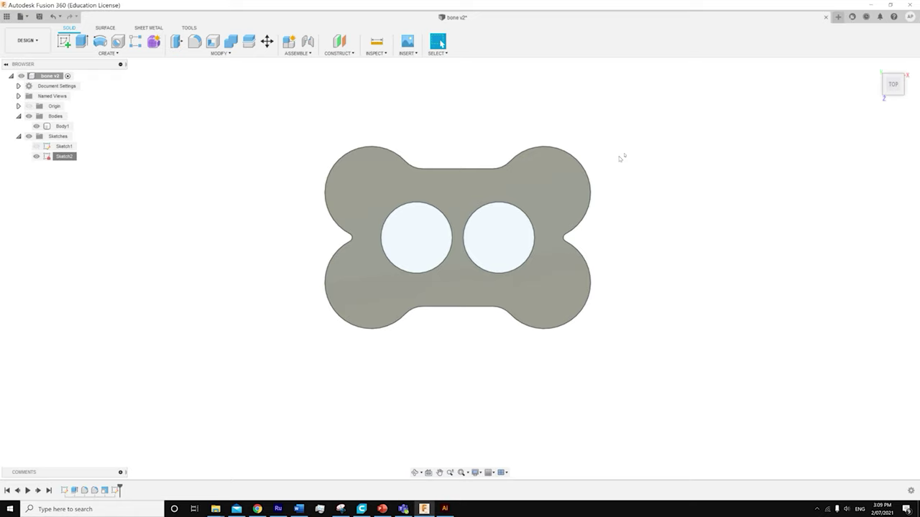
Create Sketch14 on the bone plate's bottom face, capturing its outline and both holes.
drag(620, 156, 655, 143)
key(Escape)
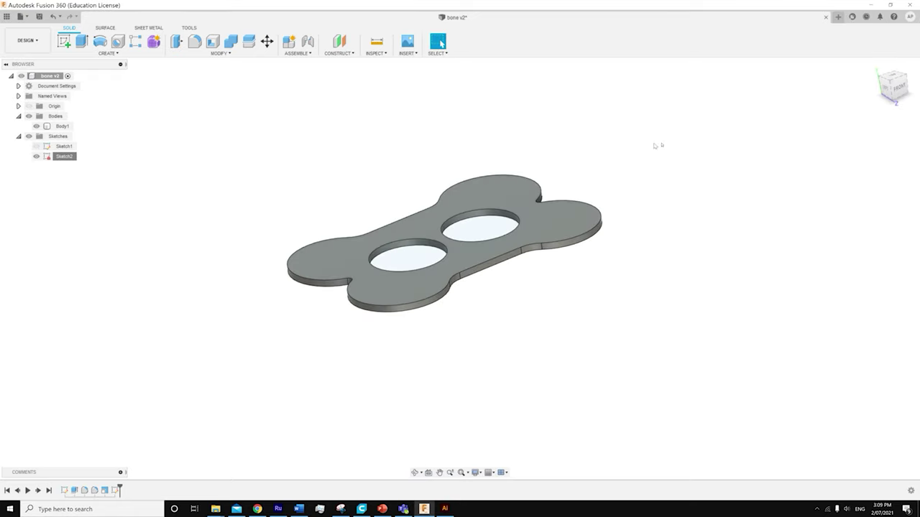
key(F6)
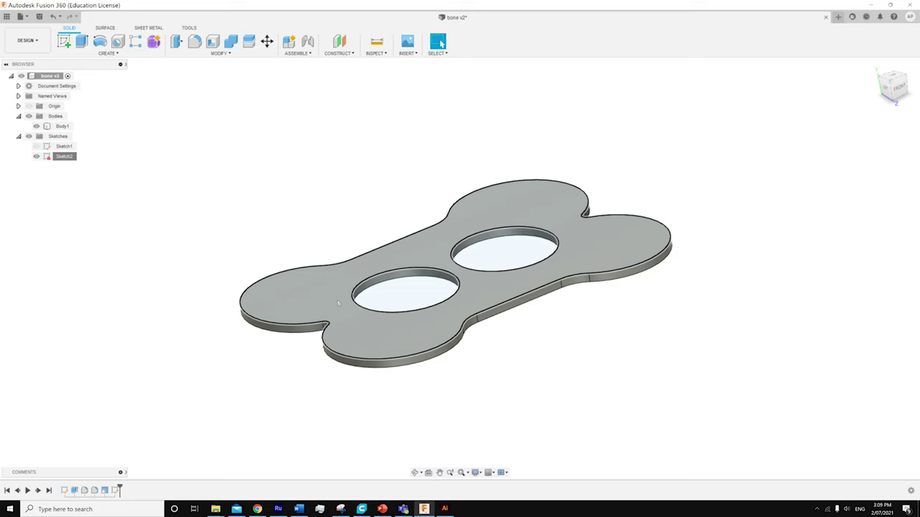
drag(383, 233, 383, 206)
key(Escape)
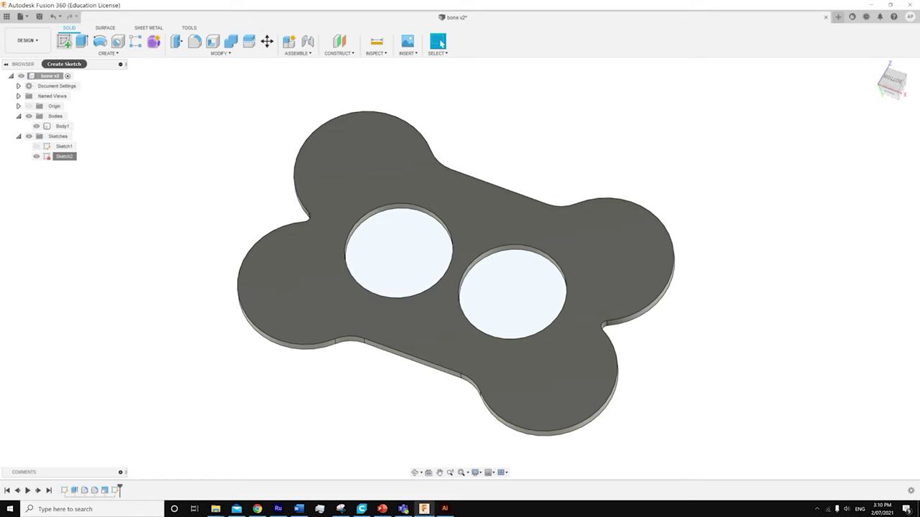
click(64, 41)
click(378, 155)
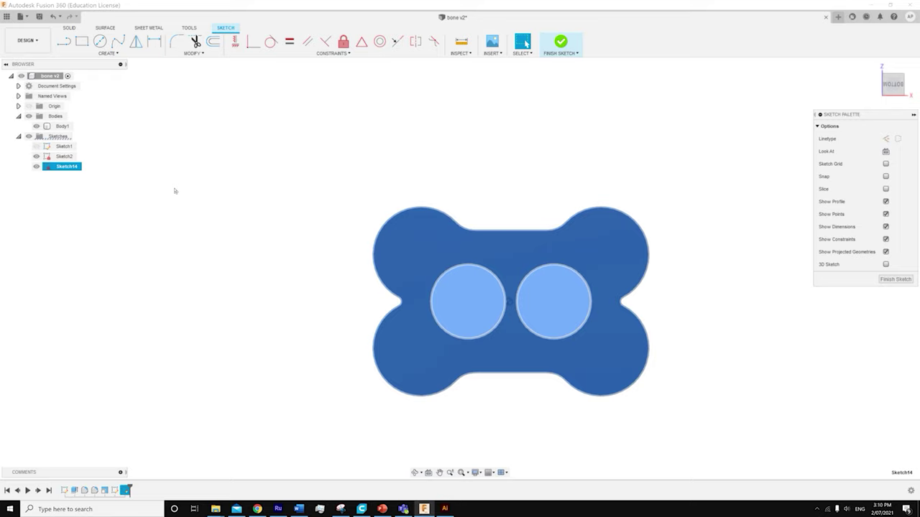
Export Sketch14 from the browser as a DXF file named dxf1 in Downloads.
click(63, 167)
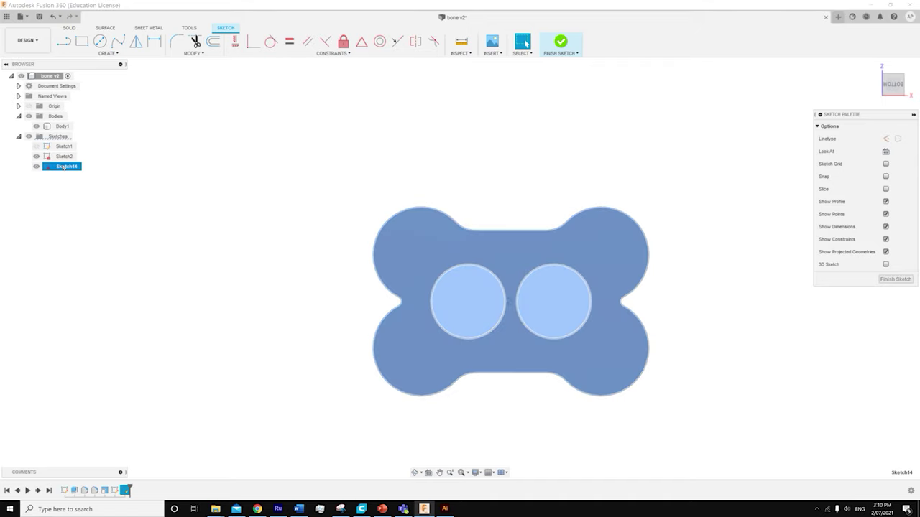
right_click(63, 166)
click(84, 204)
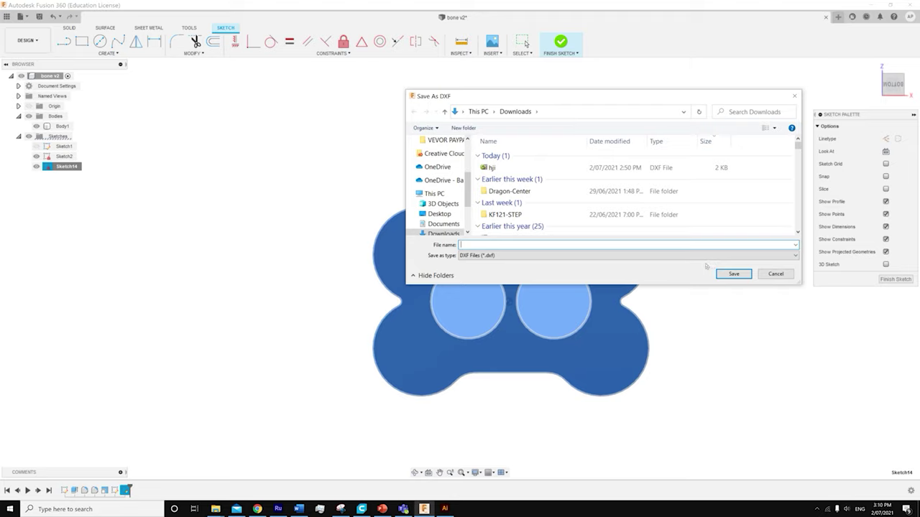
text(dxf1)
click(723, 274)
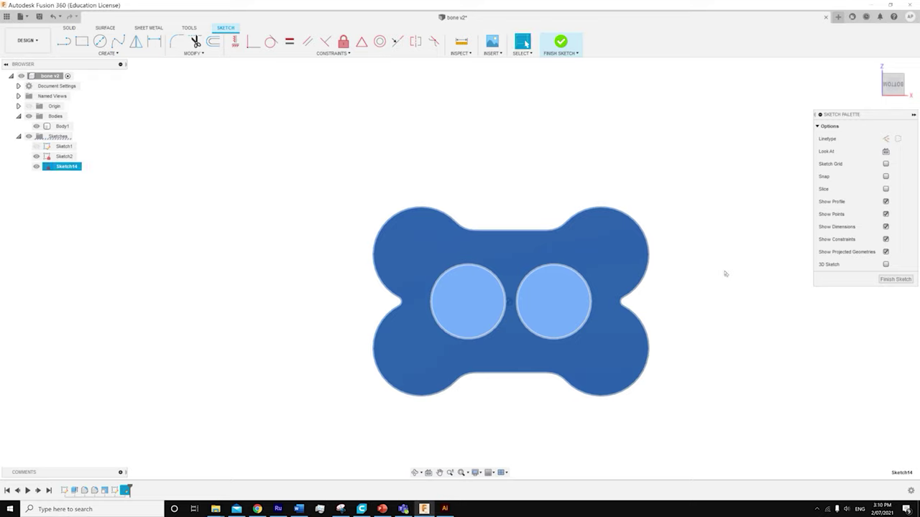
Switch to Illustrator and bring up the New Document dialog showing the A4 preset.
click(446, 510)
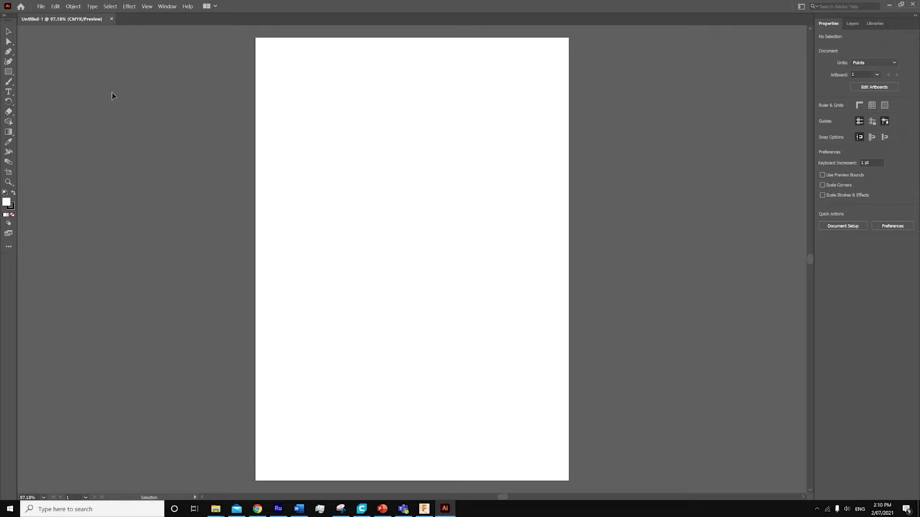
click(41, 6)
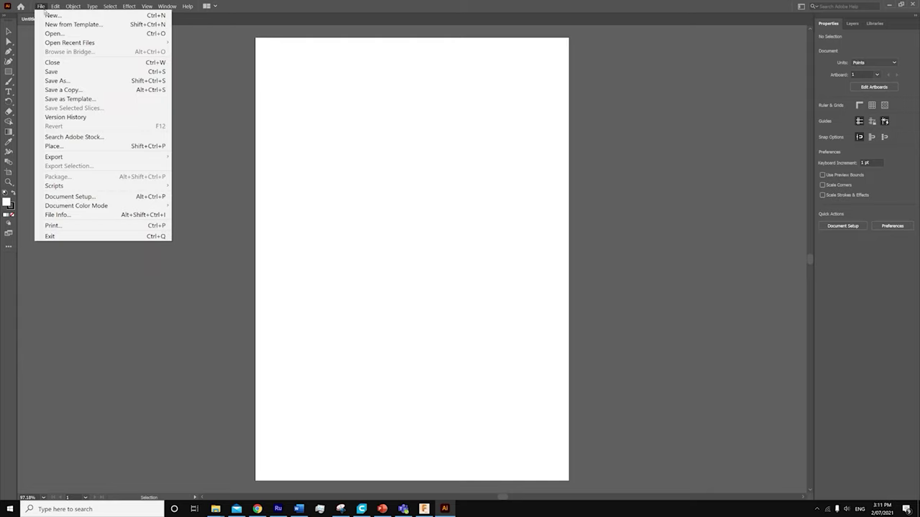
click(47, 15)
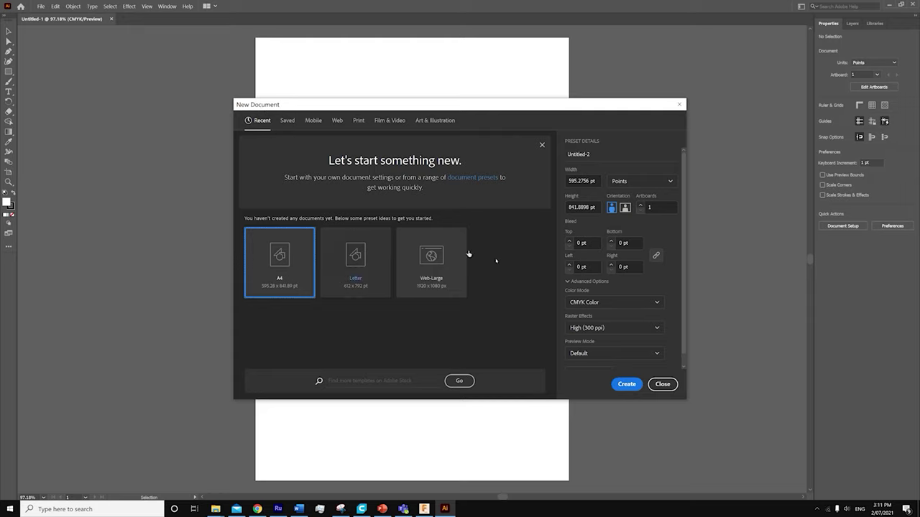
click(591, 302)
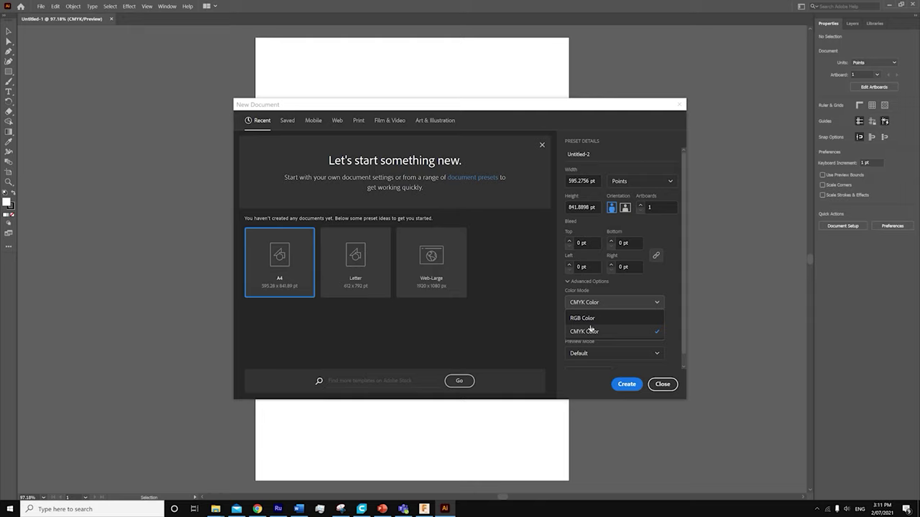
click(590, 332)
click(635, 182)
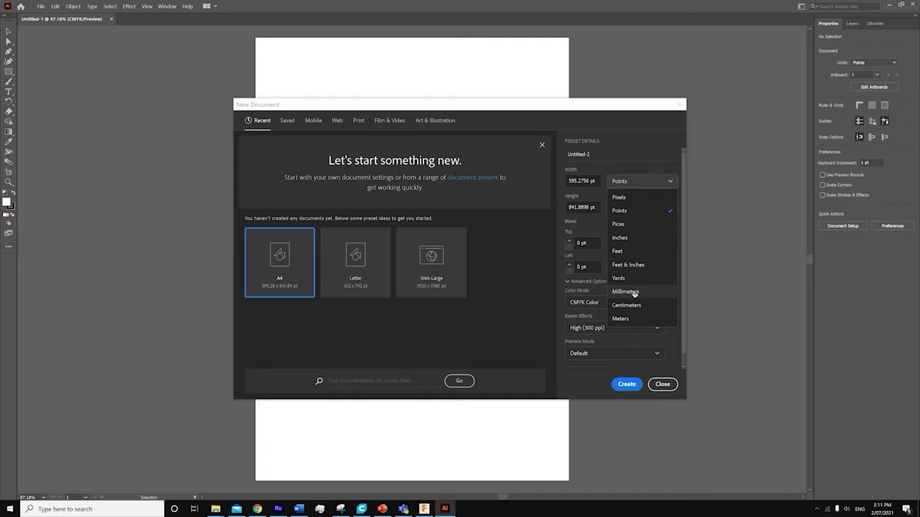
Set the document units to millimetres, width 800 mm and height 450 mm.
click(635, 167)
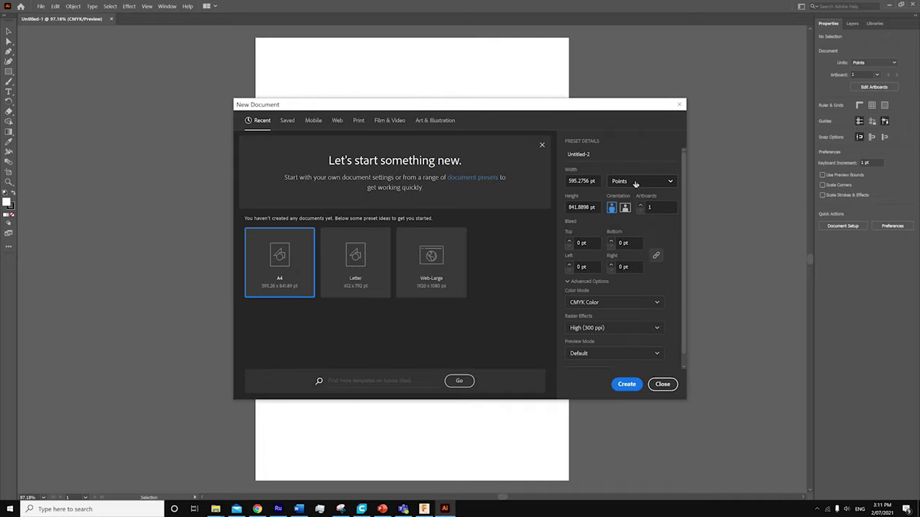
click(637, 181)
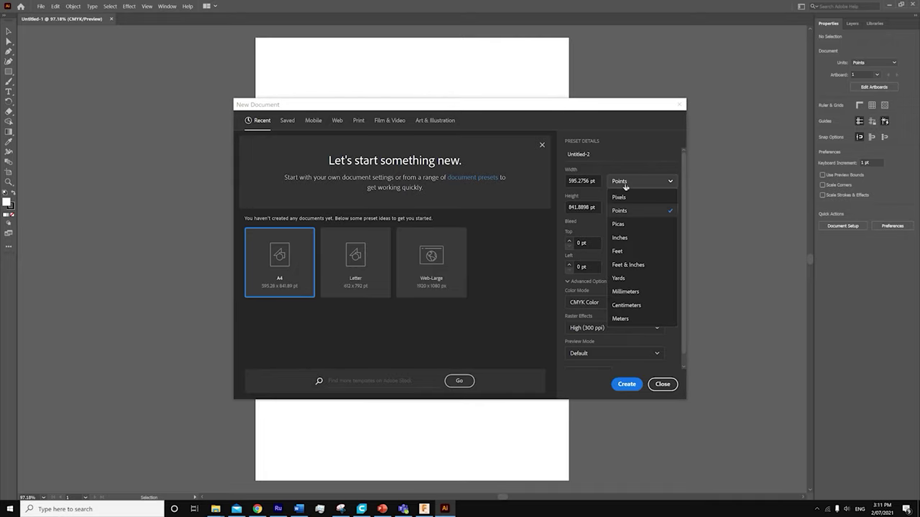
click(625, 292)
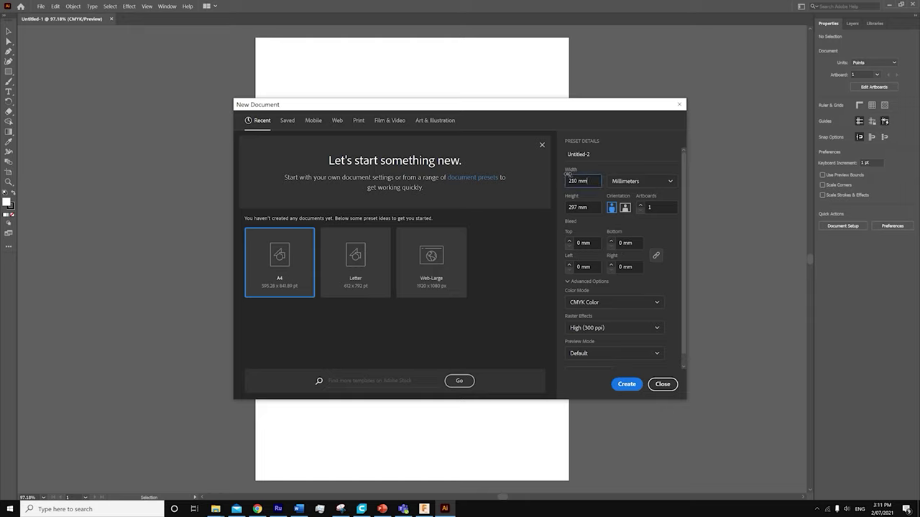
key(BackSpace)
key(ctrl+a)
text(800)
key(Tab)
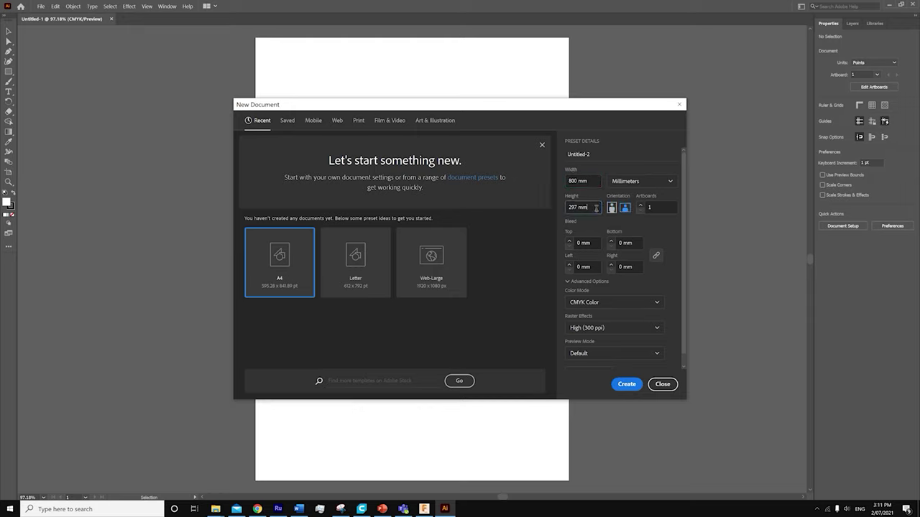
key(BackSpace)
key(BackSpace)
key(BackSpace)
key(BackSpace)
key(BackSpace)
key(BackSpace)
text(450mm)
Change the new document's colour mode to RGB Color.
click(575, 310)
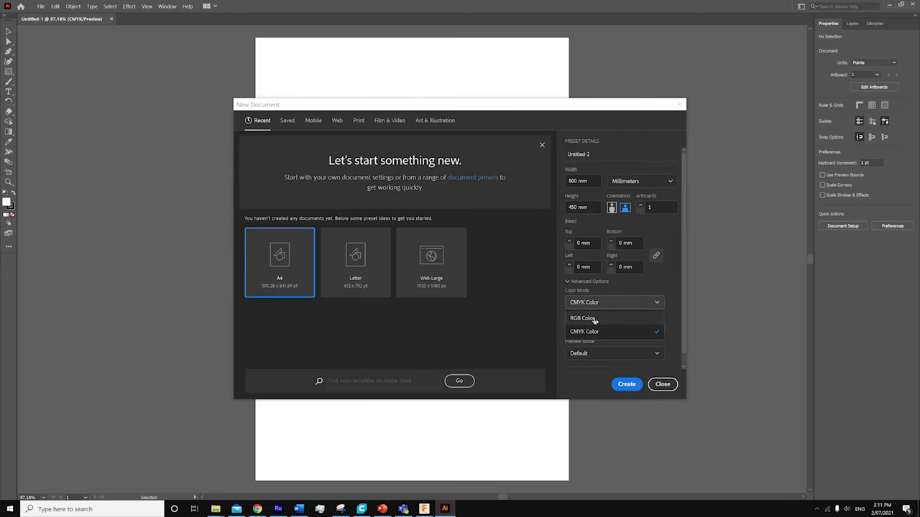
click(581, 320)
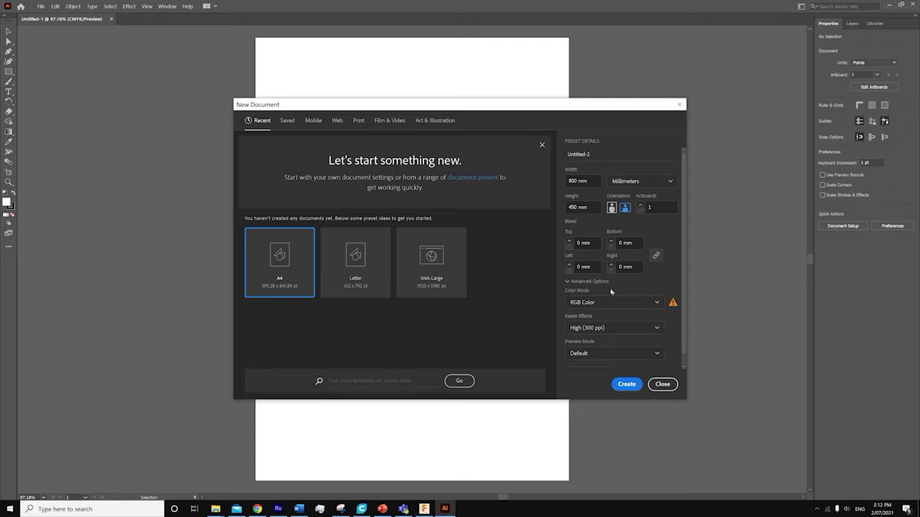
scroll(612, 296, down, 1)
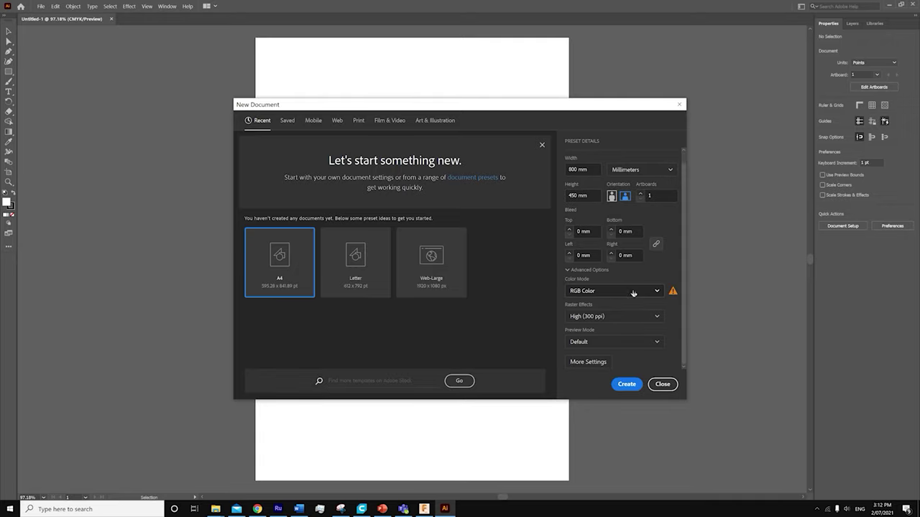
scroll(632, 295, up, 1)
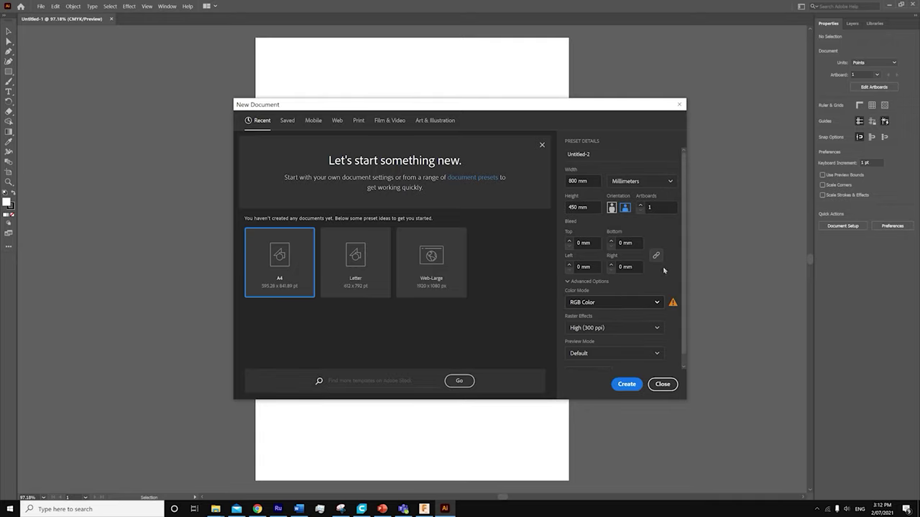
Create the 800 × 450 mm document, then open dxf1 from the Downloads folder.
click(627, 384)
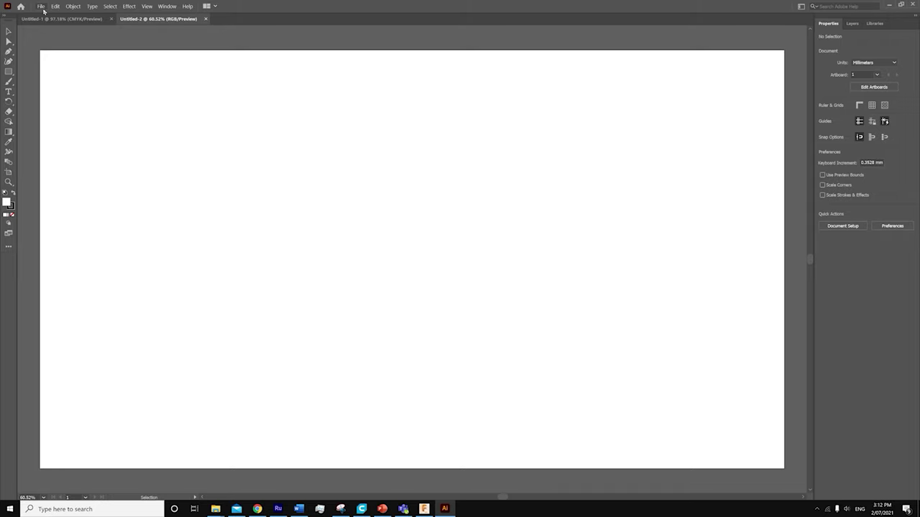
click(42, 7)
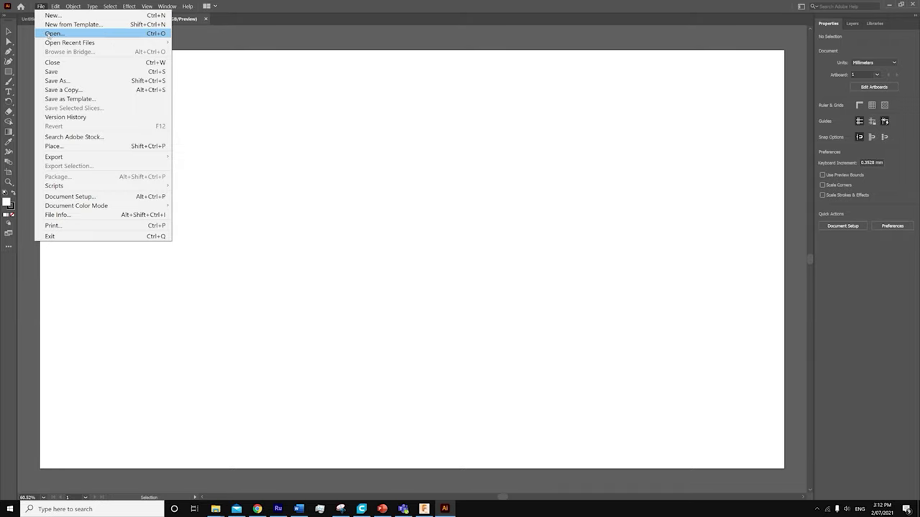
click(49, 35)
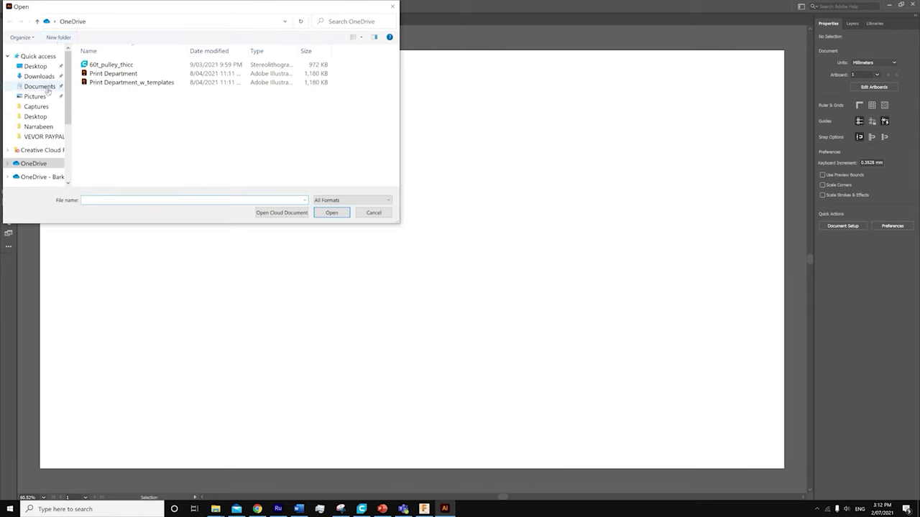
click(38, 77)
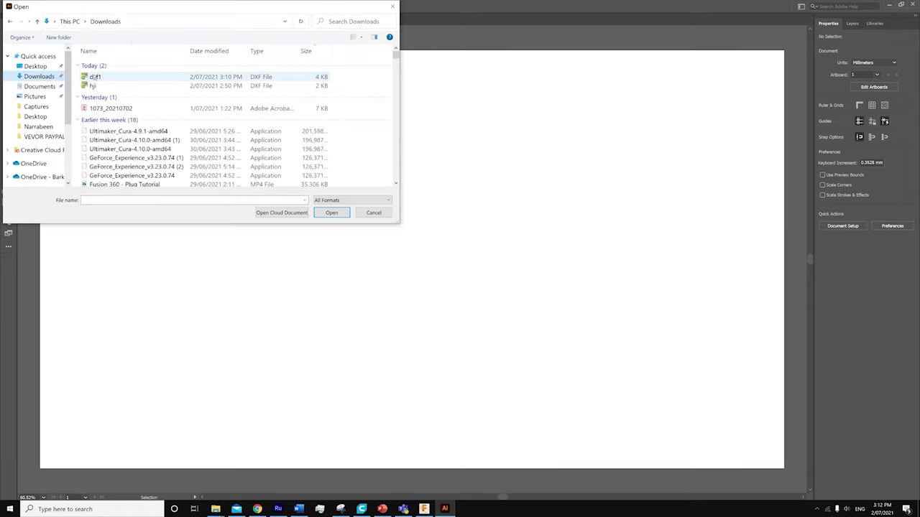
click(95, 76)
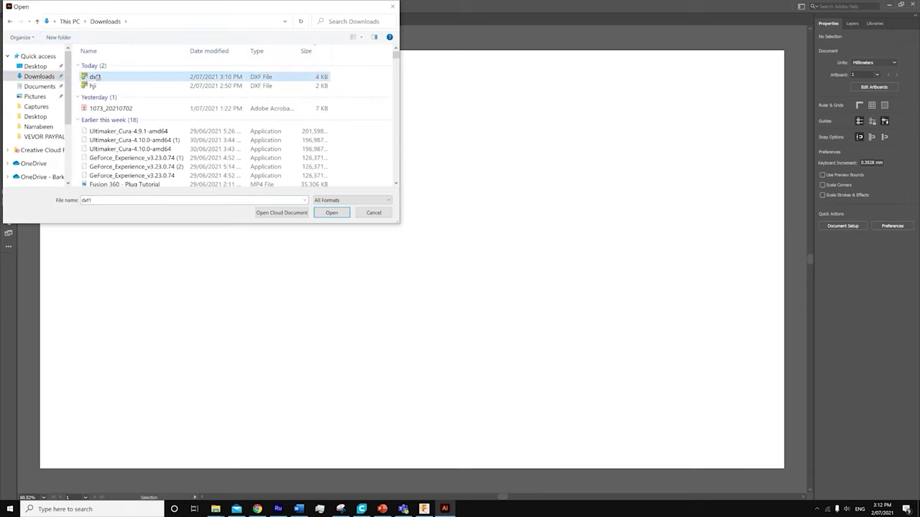
click(331, 214)
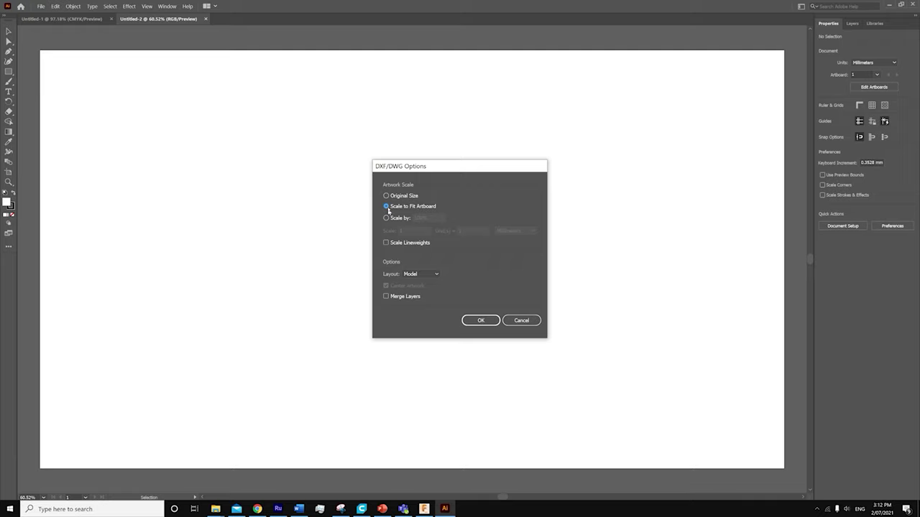
Import dxf1 at Original Size with a 1 = 1 Millimeters scale.
click(385, 196)
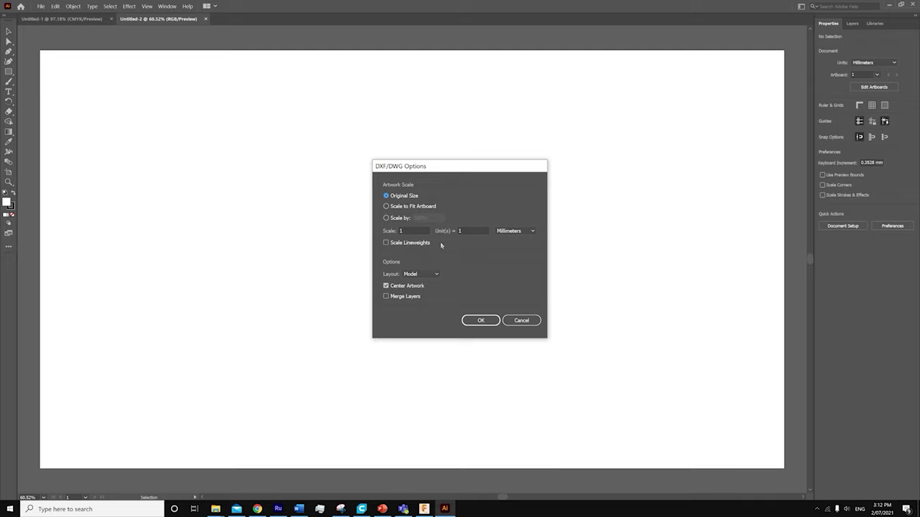
click(504, 231)
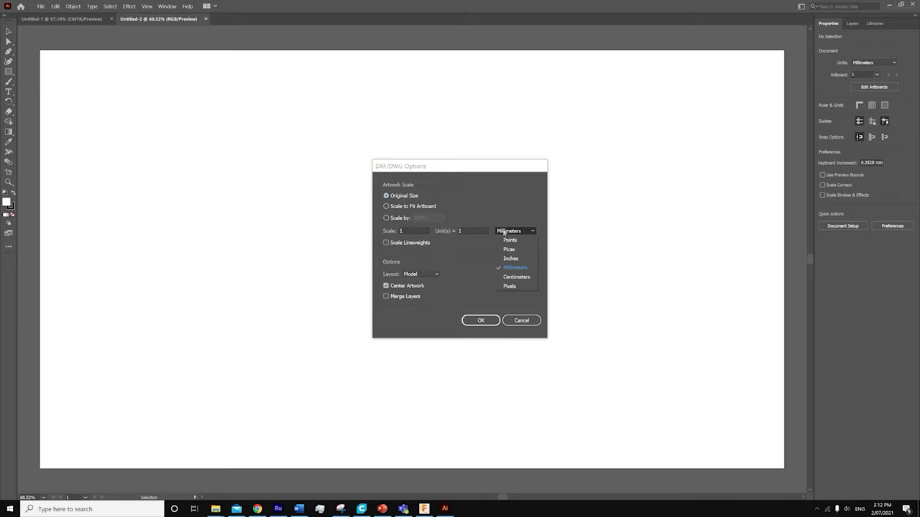
click(516, 268)
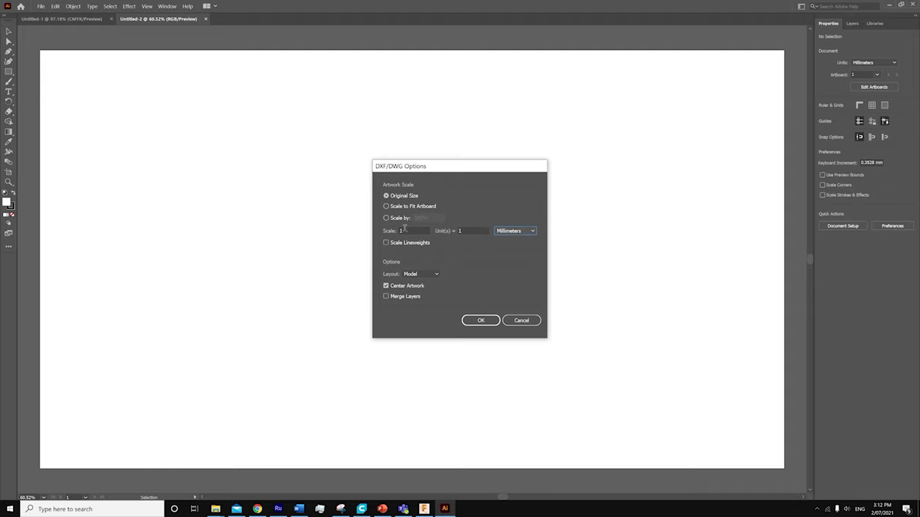
click(427, 230)
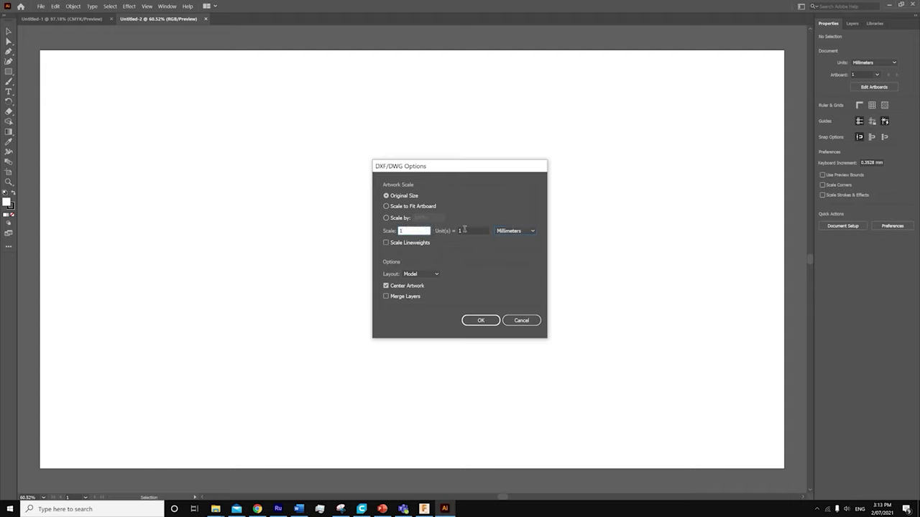
Open dxf1 at original size and gauge the 210 × 297 mm artboard with temporary edge lines.
click(490, 324)
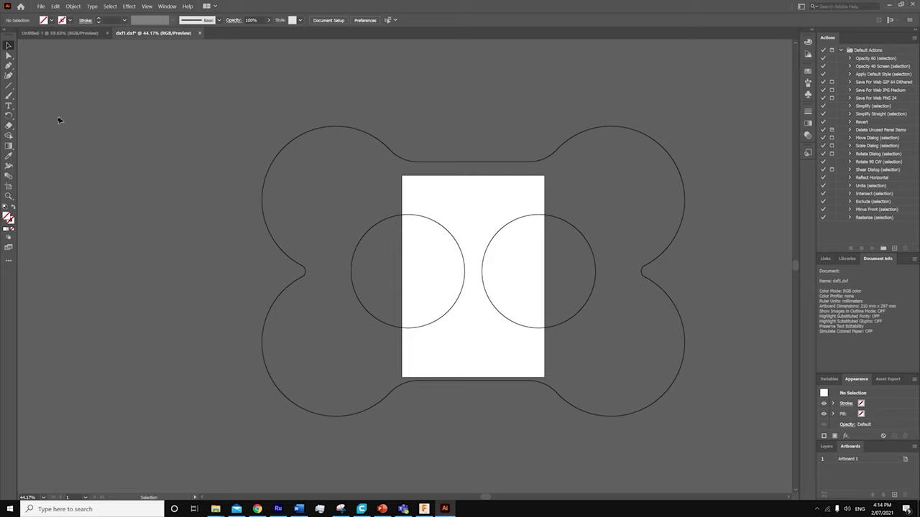
click(9, 85)
drag(402, 175, 544, 175)
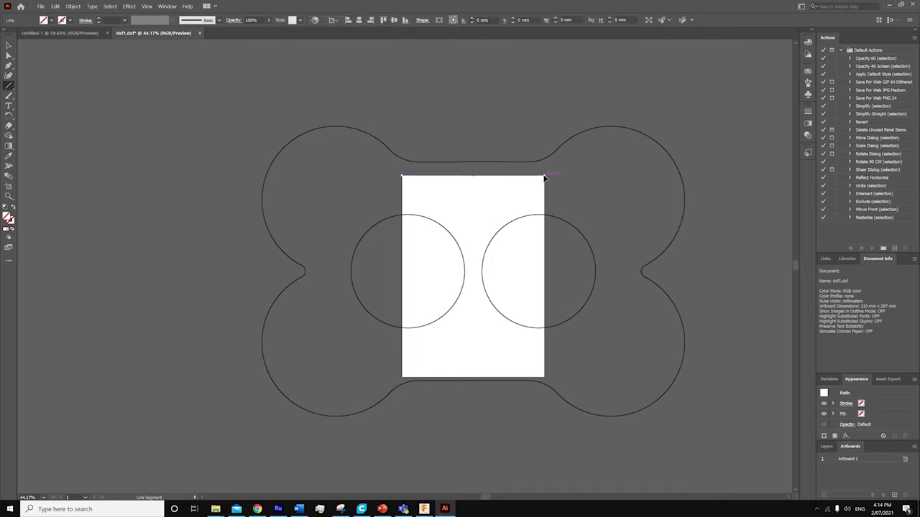
key(ctrl+z)
drag(402, 175, 402, 378)
key(ctrl+z)
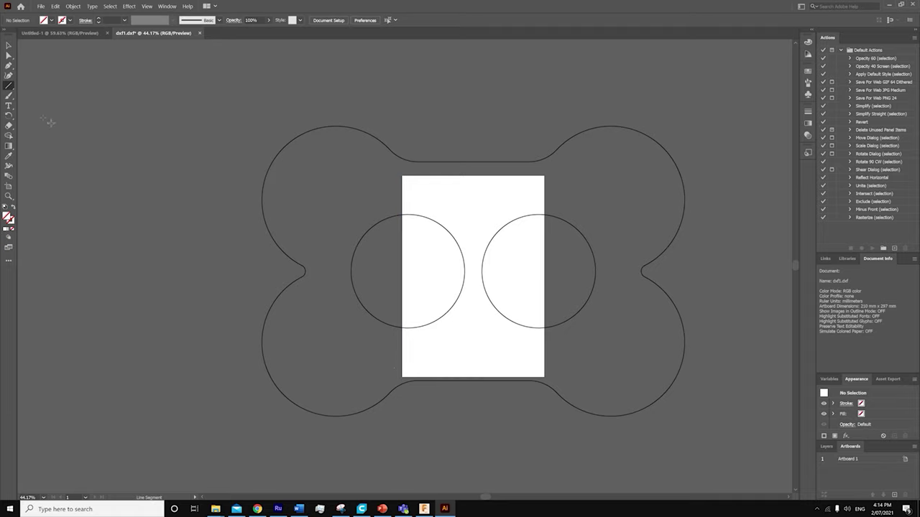
click(8, 46)
Copy the bone outline and circles from dxf1 and paste them onto Untitled-1's artboard.
key(ctrl+a)
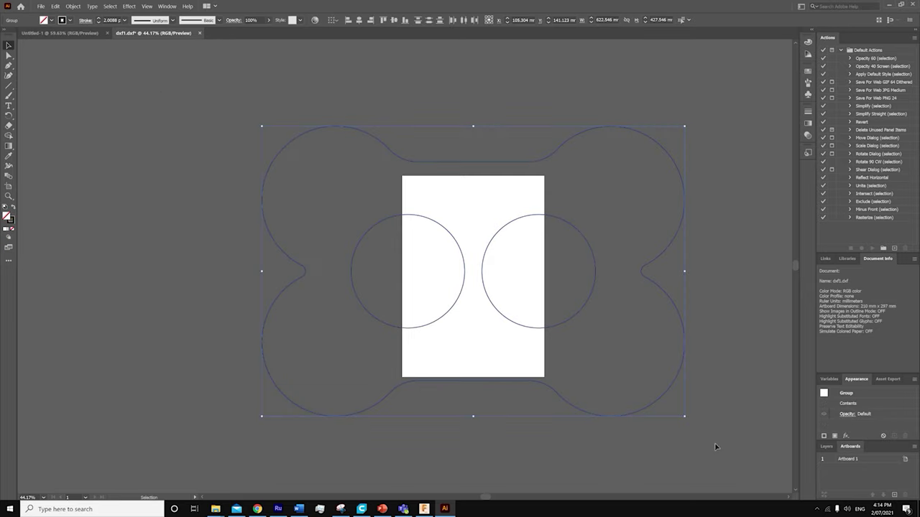
key(a)
click(74, 33)
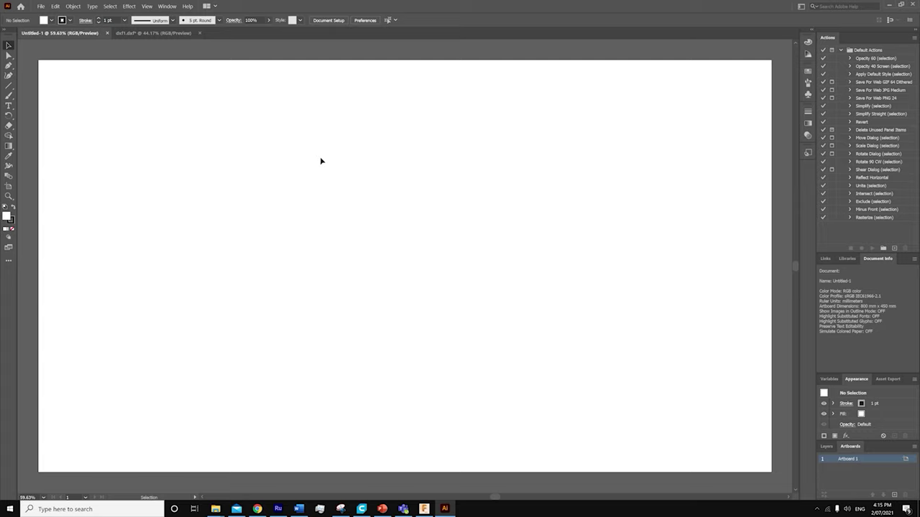
key(ctrl+v)
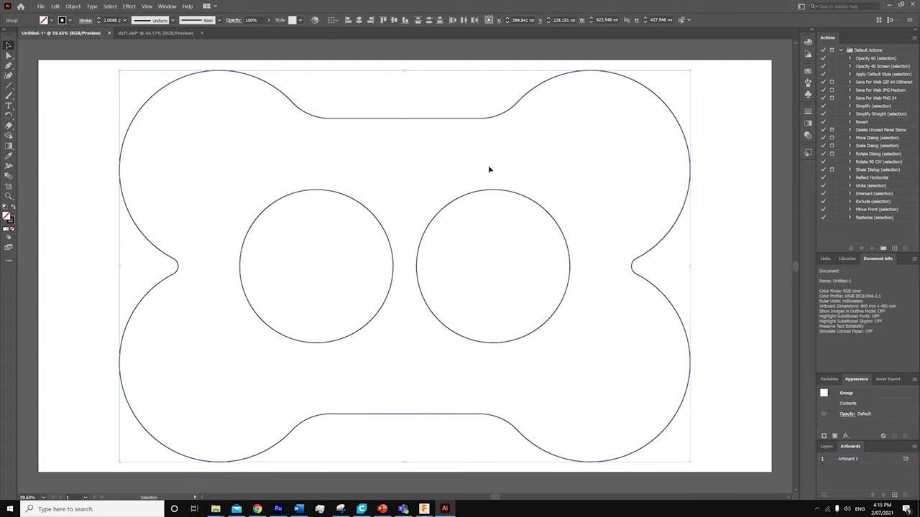
click(758, 175)
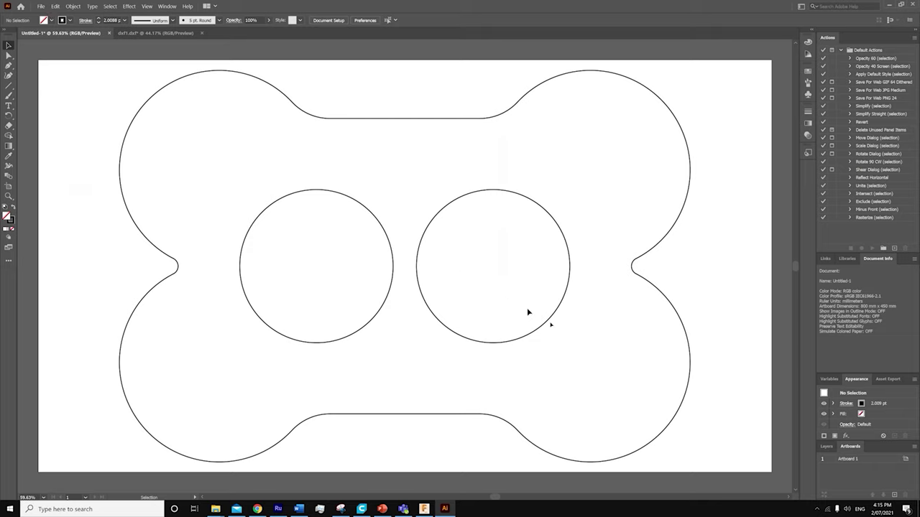
Give all bone paths a pure red FF0000 stroke at 0.001 pt weight.
key(ctrl+a)
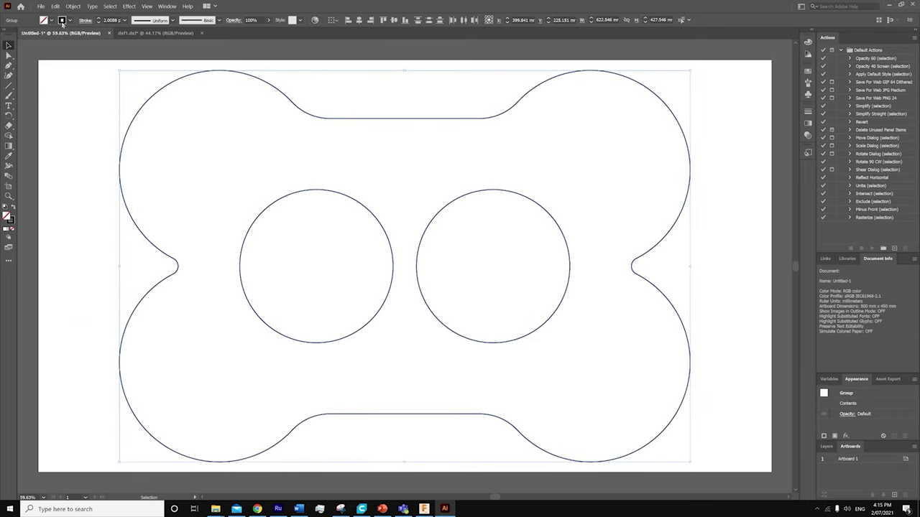
click(61, 20)
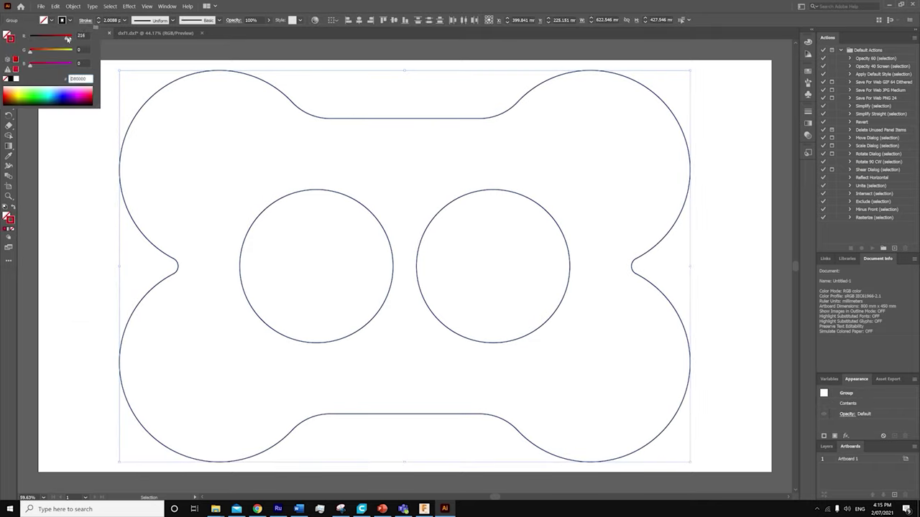
click(81, 93)
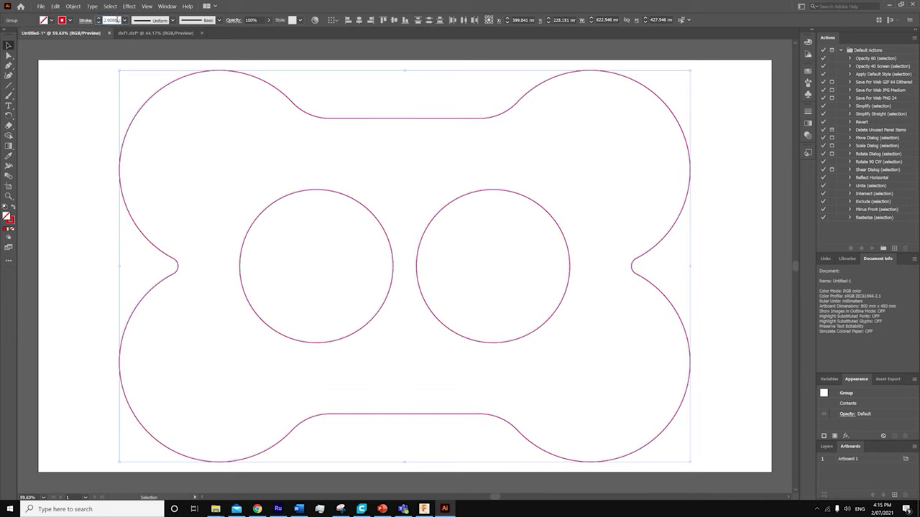
double_click(105, 20)
text(0)
text(.1)
key(Return)
text(00)
key(Return)
shift+click(61, 21)
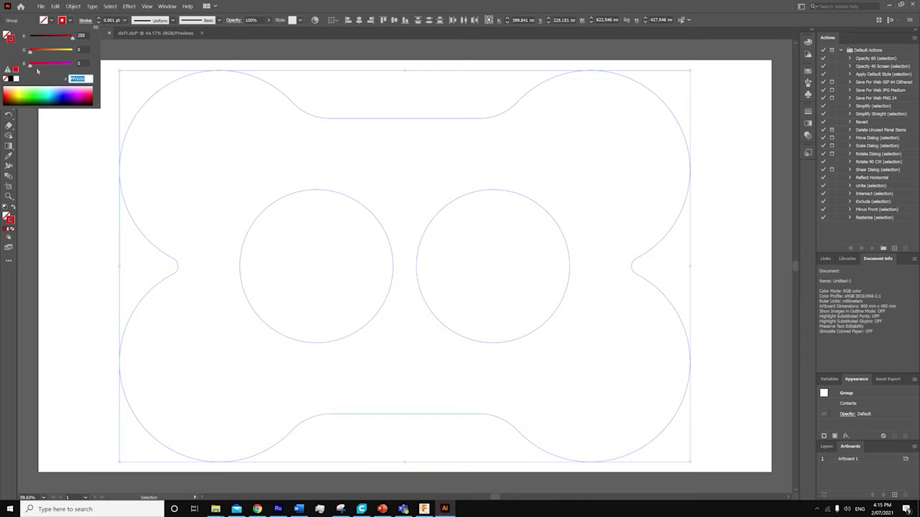
click(162, 84)
click(81, 73)
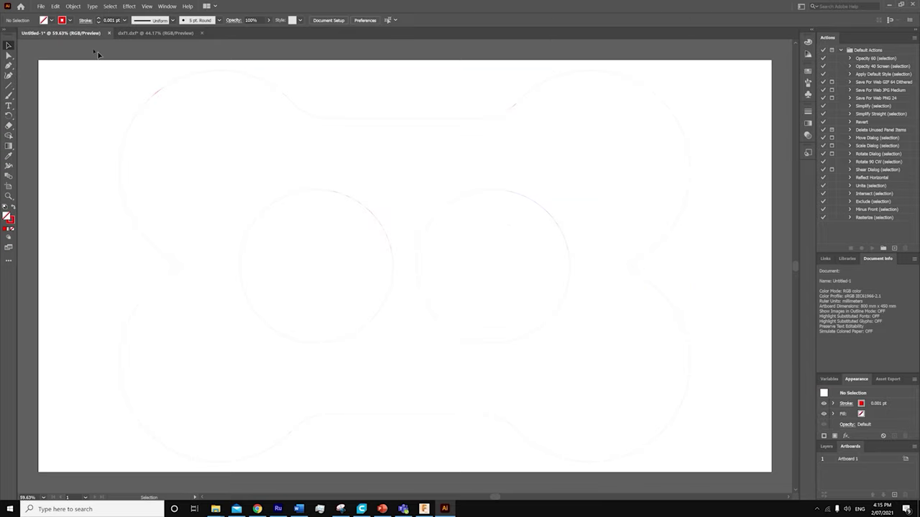
Print to the PLS6.120D laser with User-Defined LANDSCAPE media size.
click(42, 6)
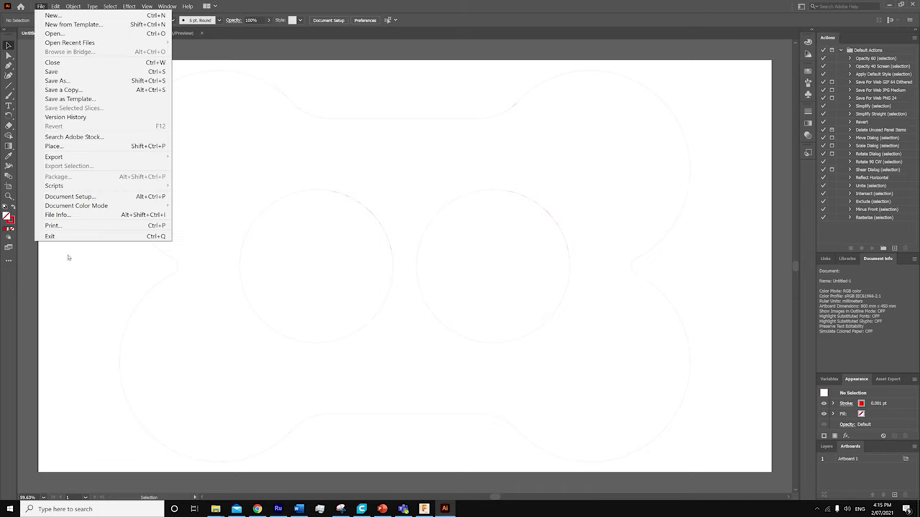
click(67, 226)
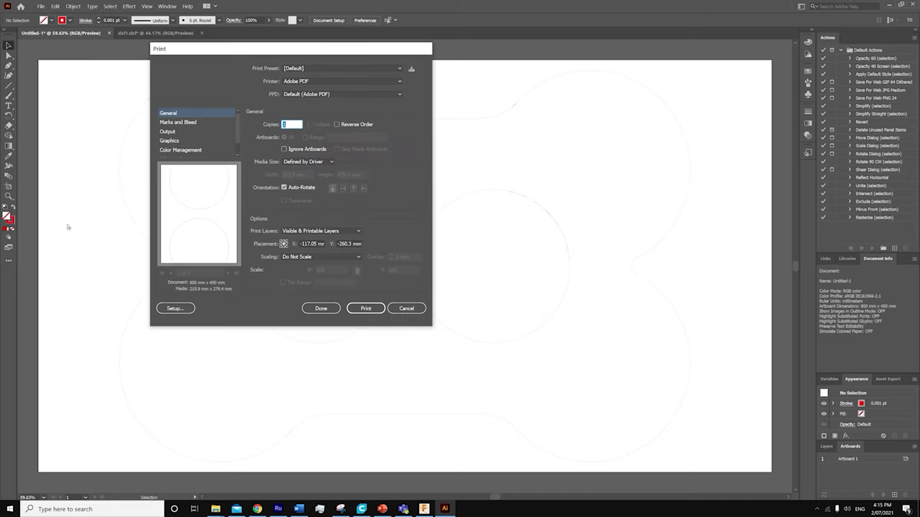
click(319, 82)
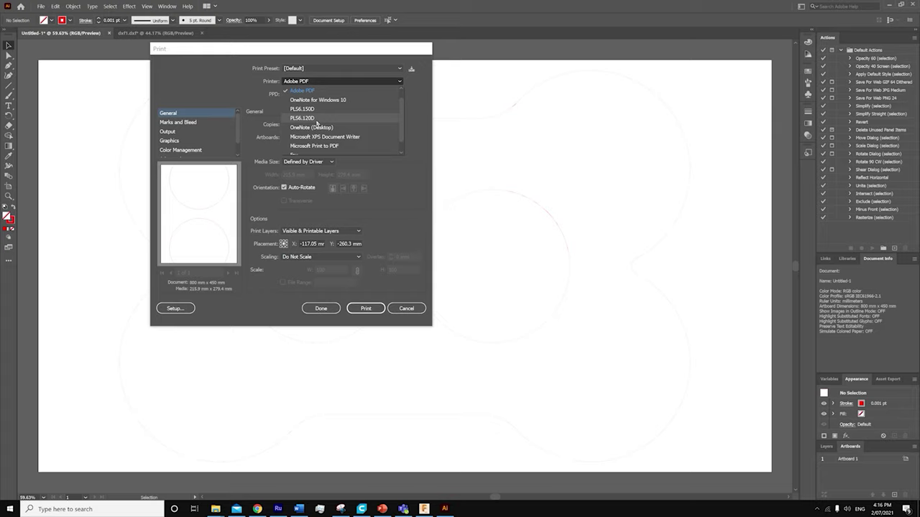
click(303, 118)
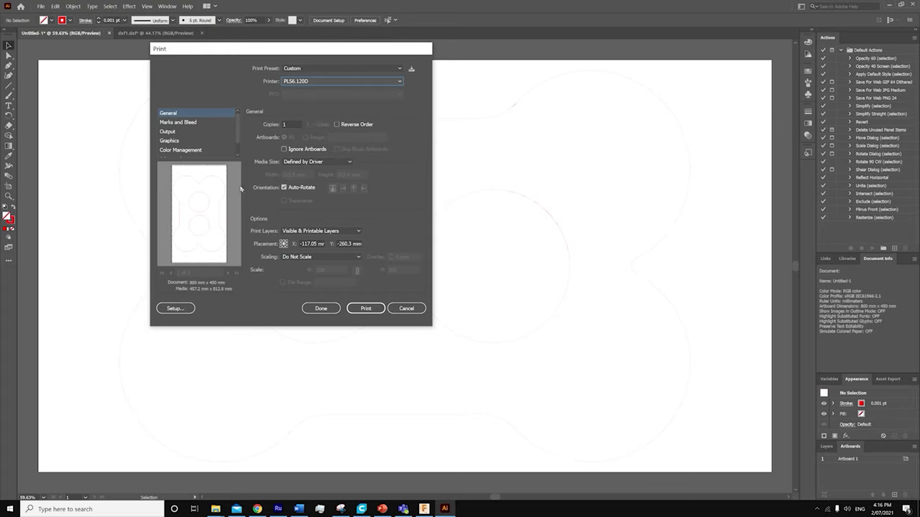
click(315, 162)
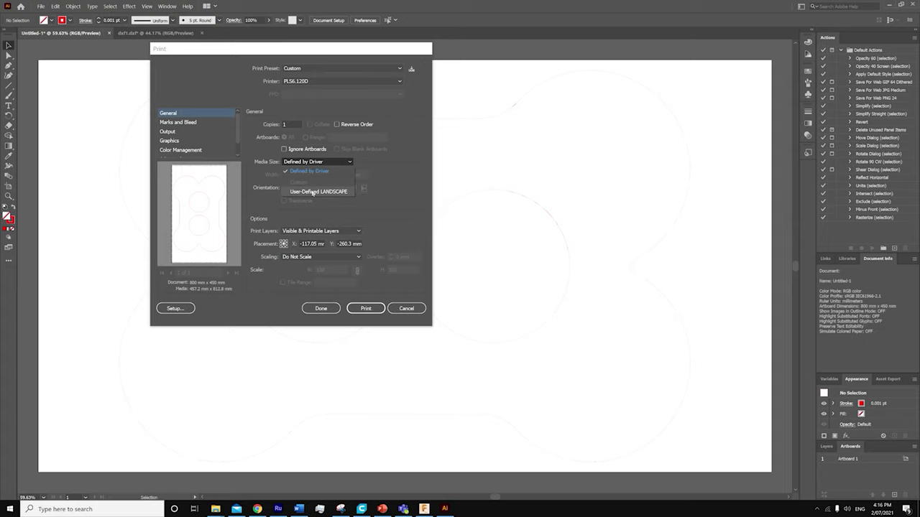
click(312, 192)
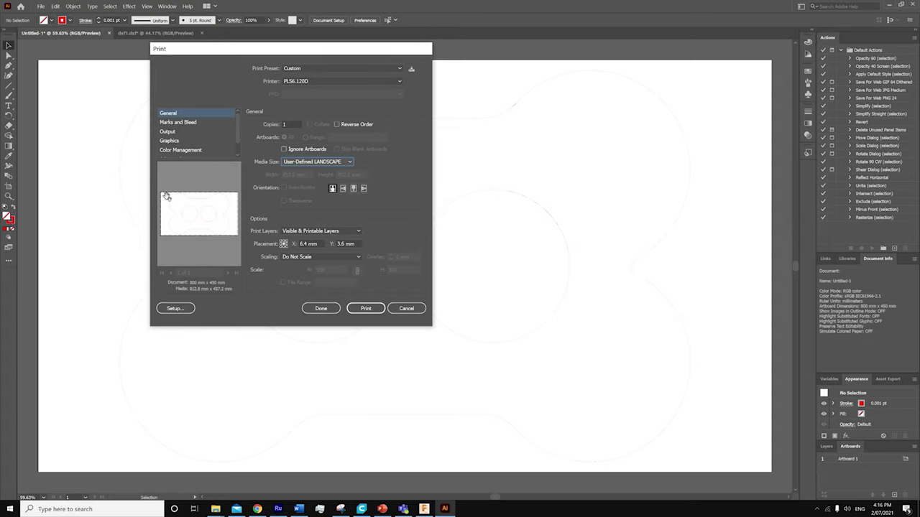
click(370, 311)
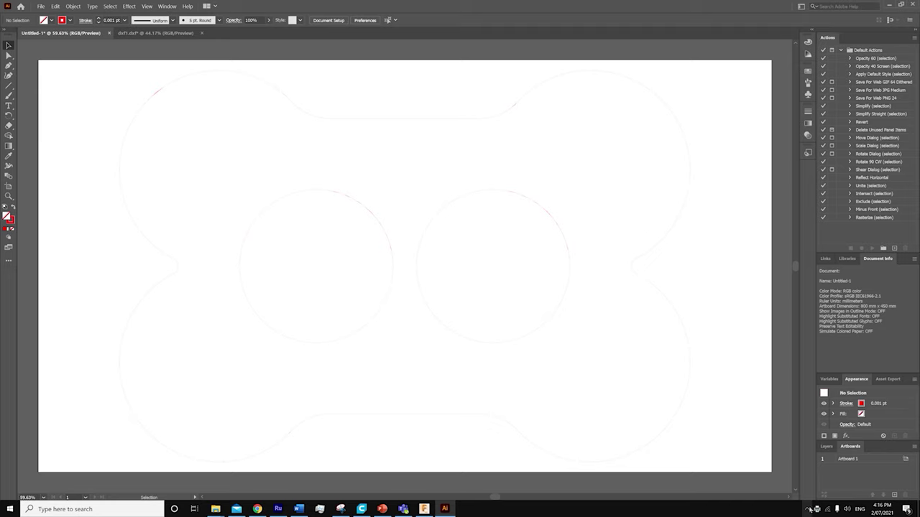
Launch ULS Laser Control Panel from the system tray to view the Untitled-1 bone job, then open the PLS6.120D laser settings.
click(807, 508)
click(792, 492)
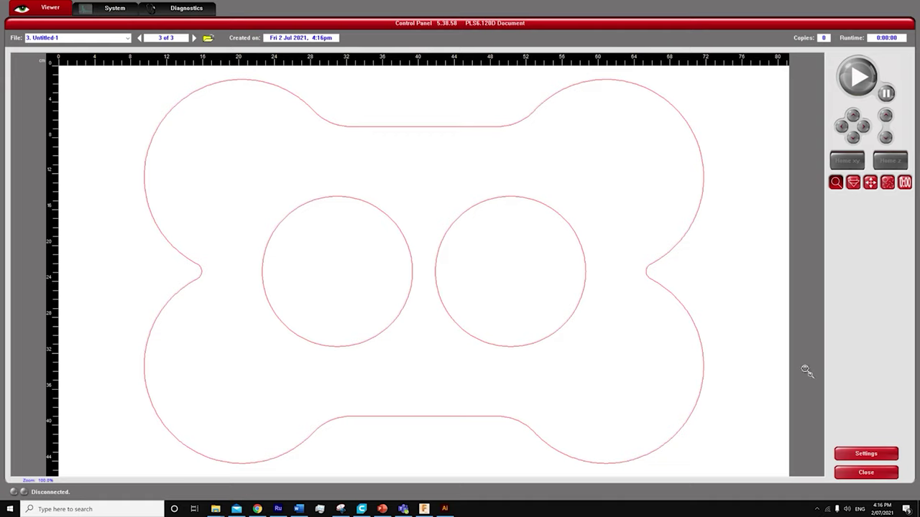
click(858, 457)
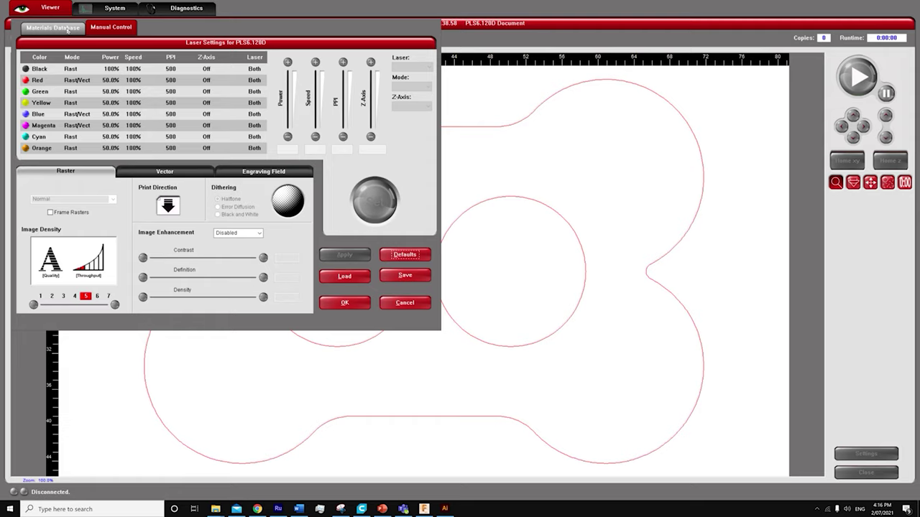
In the Materials Database, apply Natural > Wood > Medium Density Fiberboard at 6mm thickness and confirm.
click(67, 29)
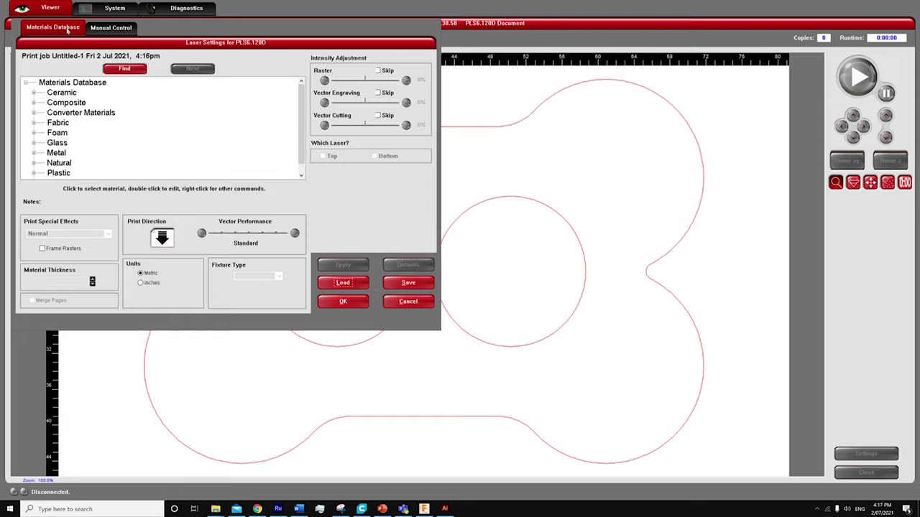
click(34, 164)
scroll(39, 159, down, 1)
click(43, 151)
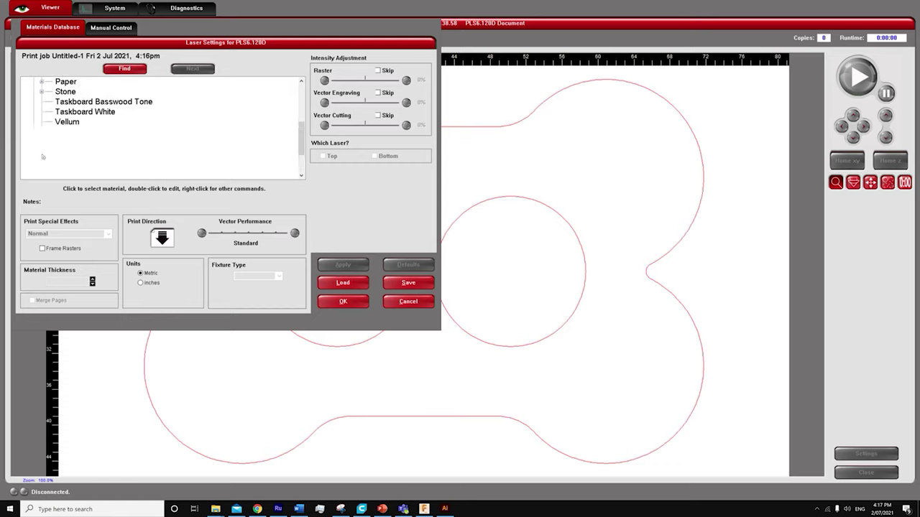
click(76, 123)
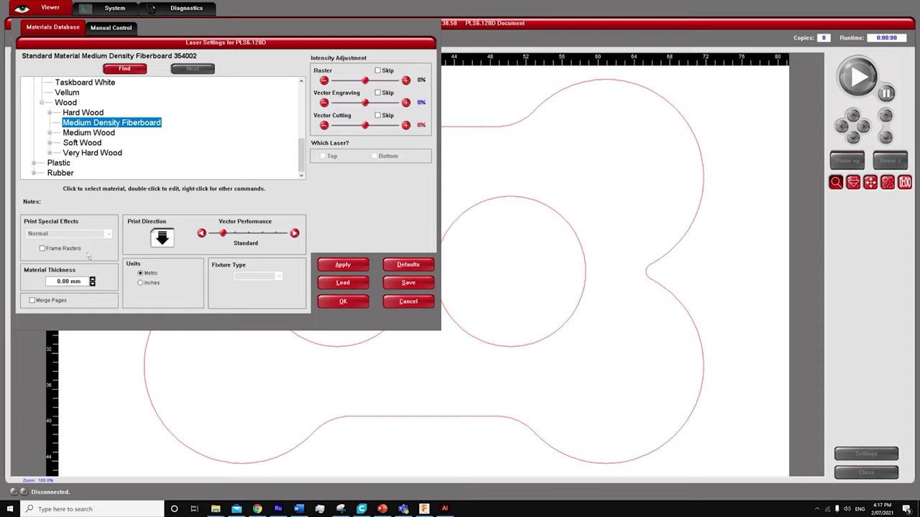
drag(87, 282, 41, 280)
text(6mm)
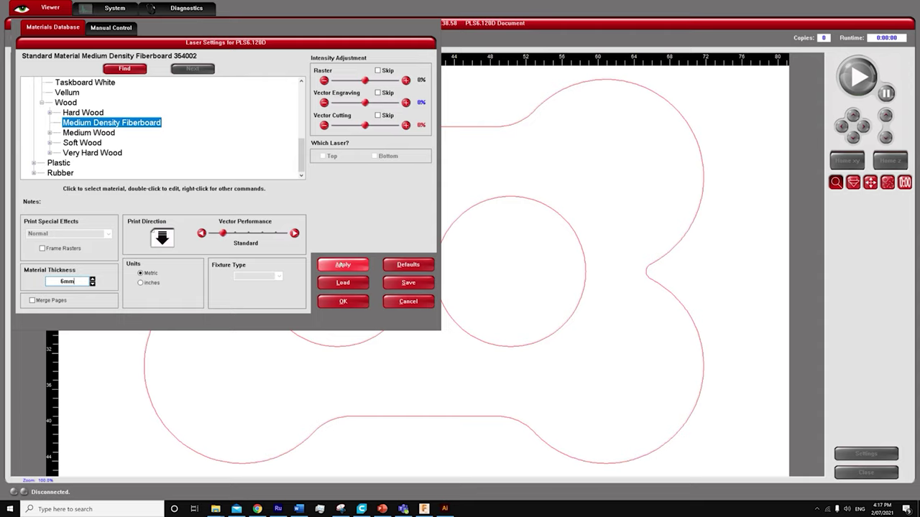
click(342, 264)
click(353, 302)
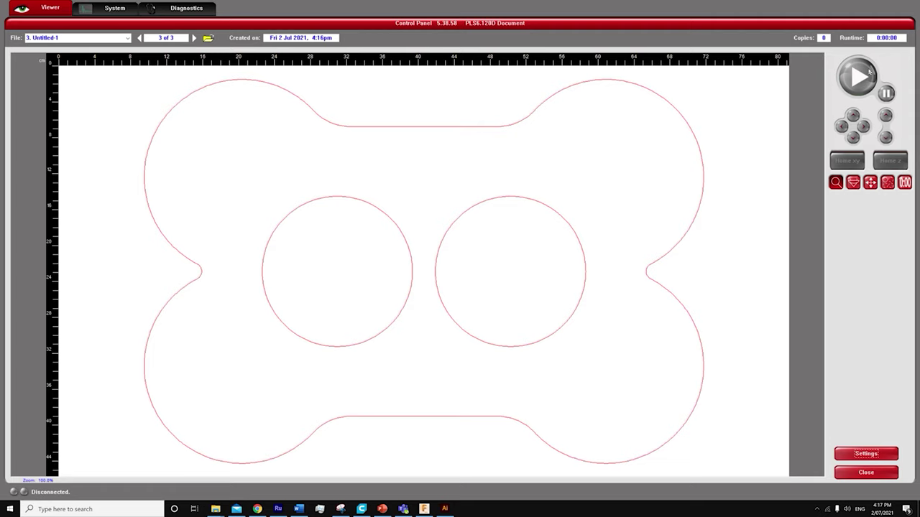
Use the Relocate tool to drag the bone design flush to the bed's top-left corner.
click(870, 183)
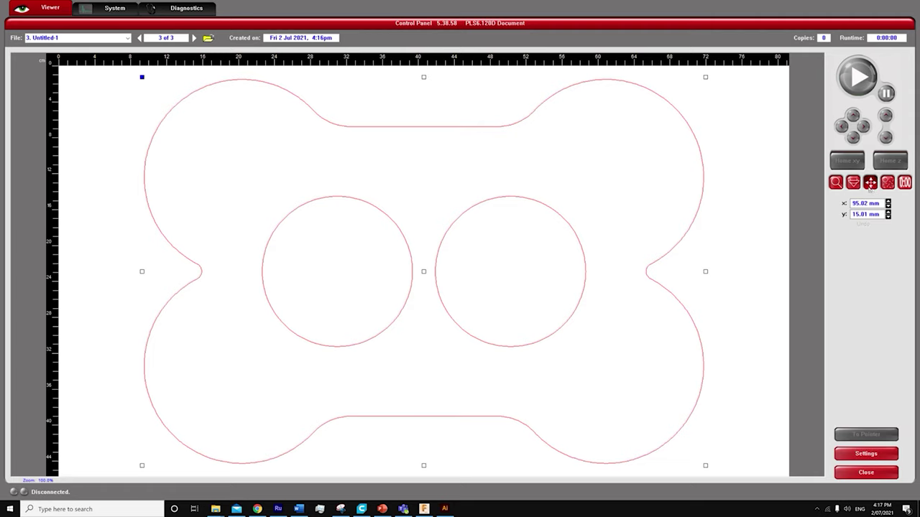
drag(424, 272, 341, 262)
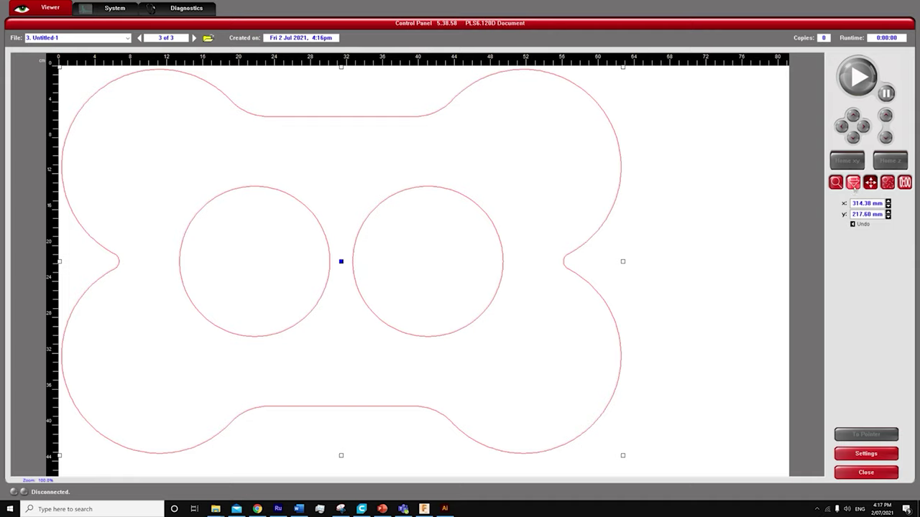
click(853, 182)
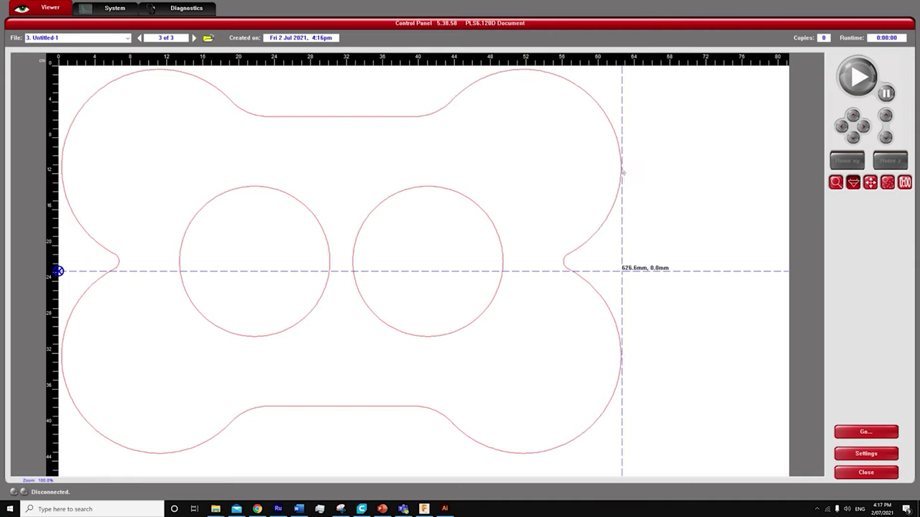